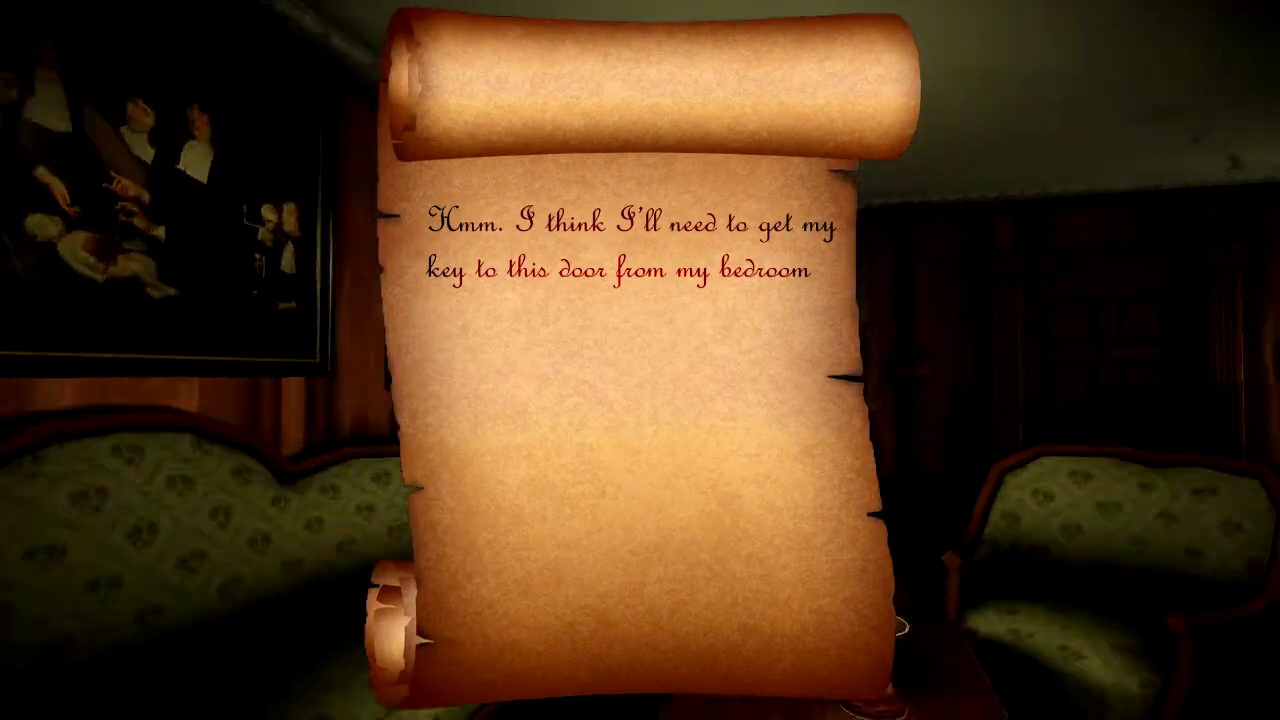
{"action": "left_click", "coordinate": [640, 360]}
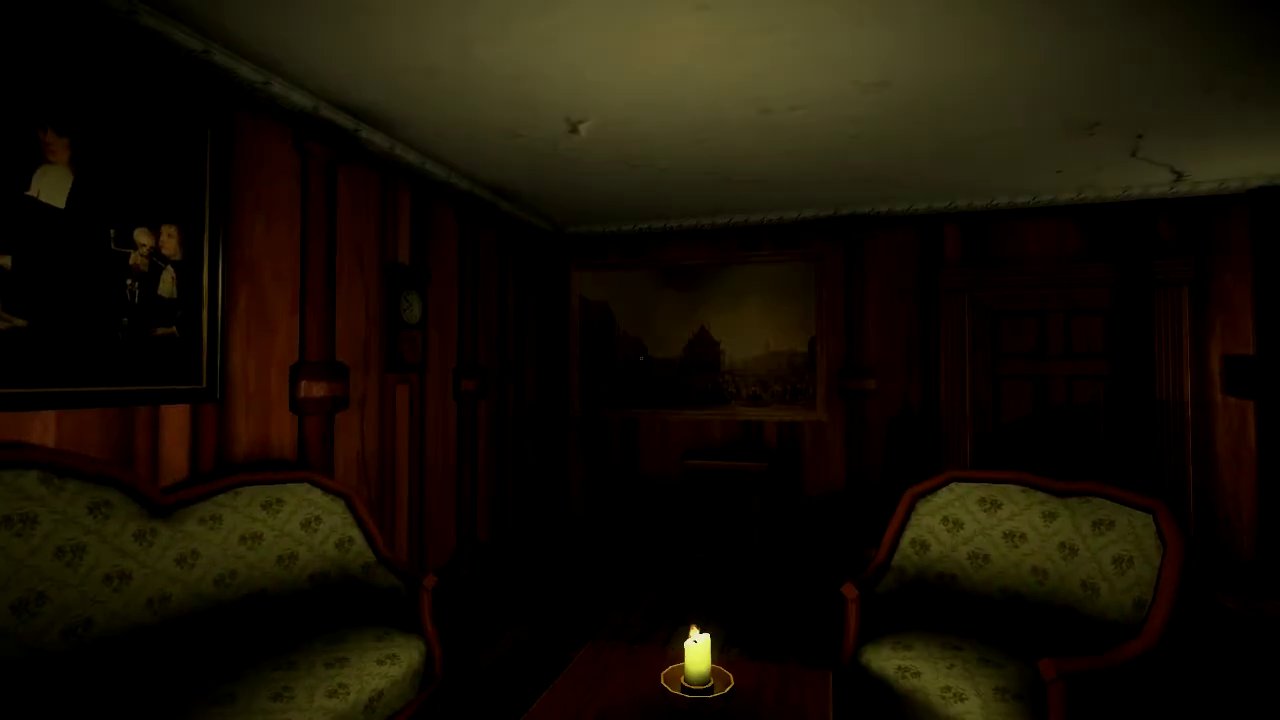